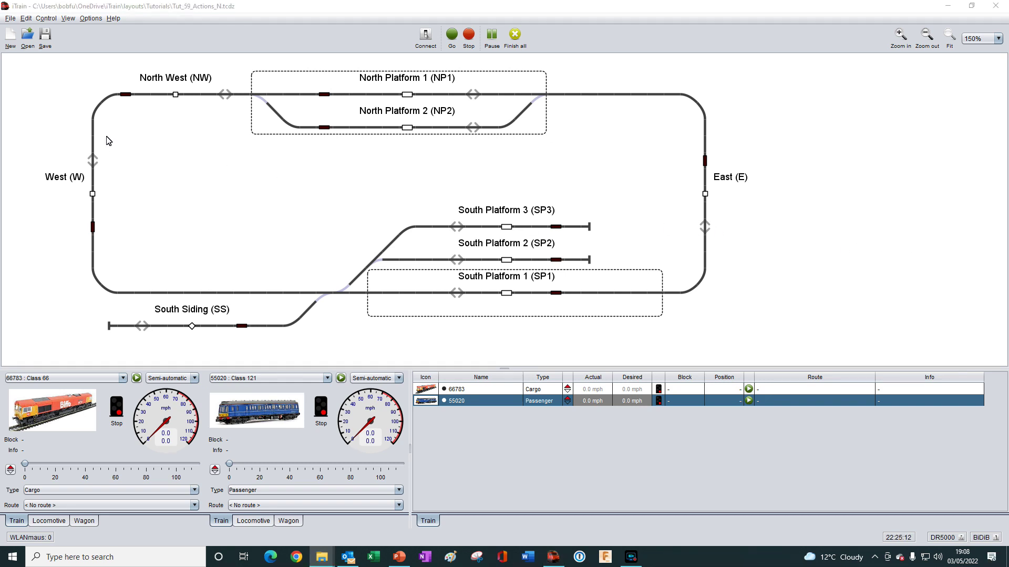
# Review the entry, waiting and departure actions of route 'Reaction Delay Shuttle - NP1 to SP1'
pyautogui.click(26, 19)
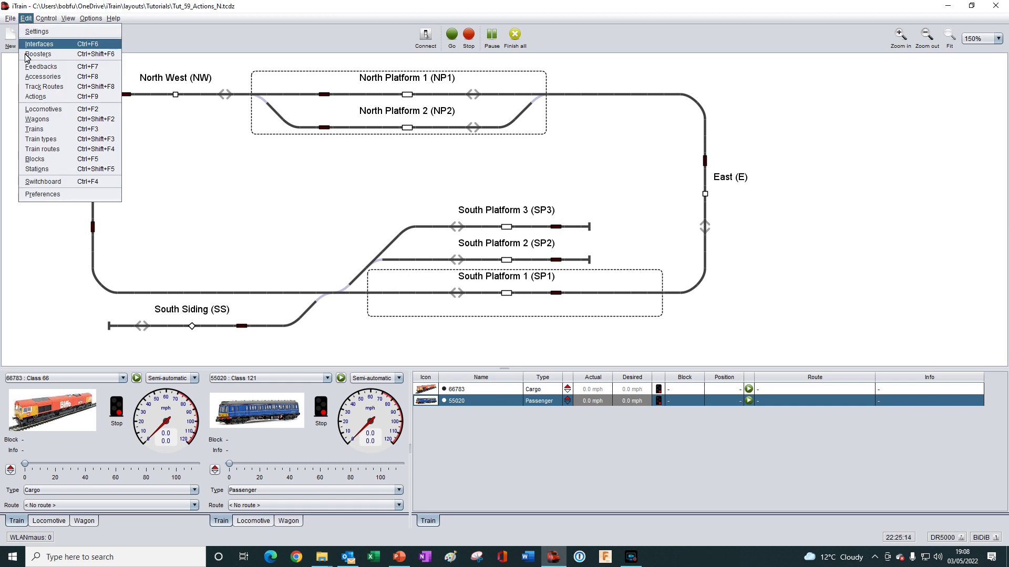
pyautogui.click(42, 150)
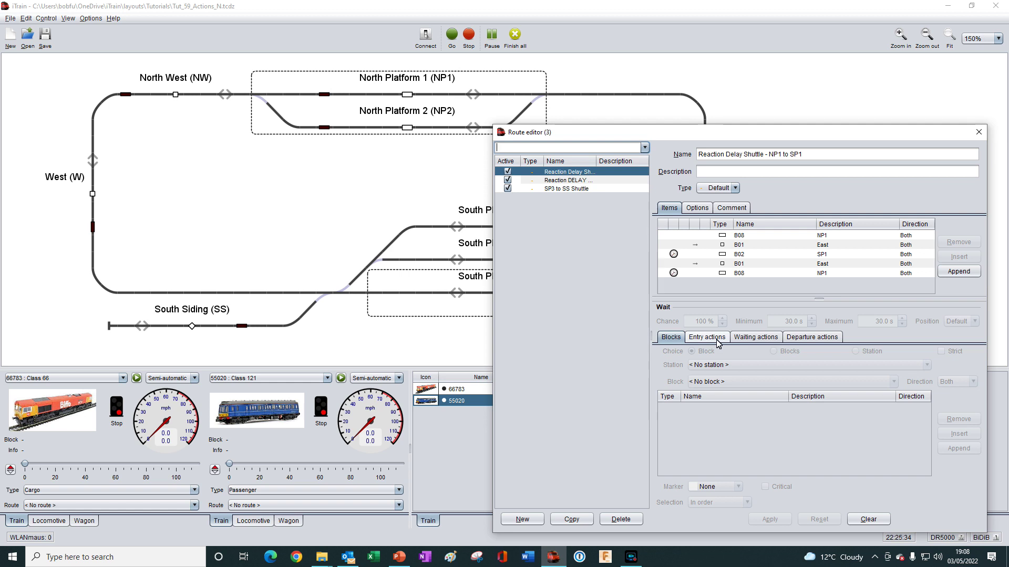
pyautogui.click(718, 341)
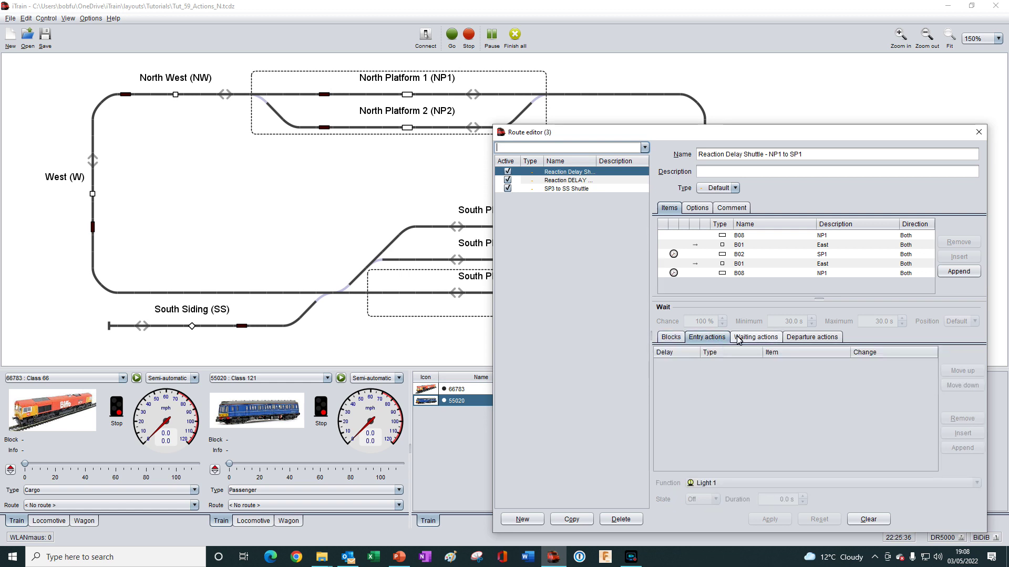
pyautogui.click(760, 339)
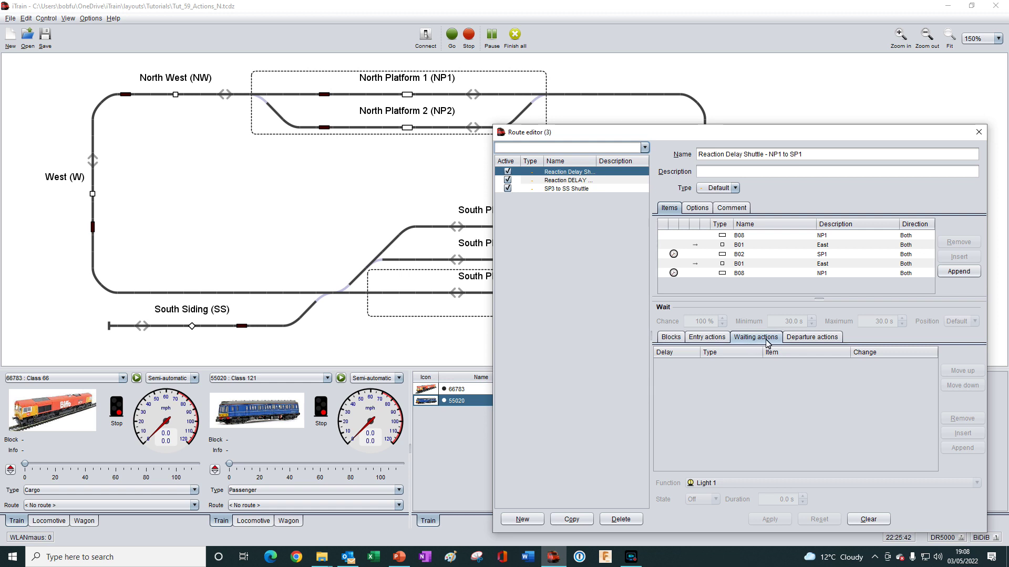
pyautogui.click(814, 339)
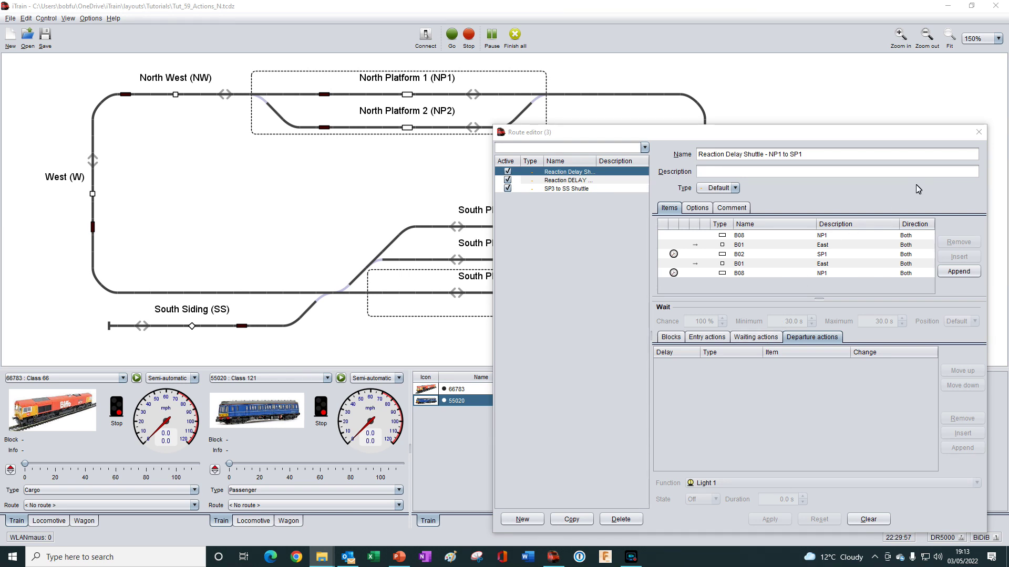
# Close the route editor to get back to the main track layout
pyautogui.click(978, 132)
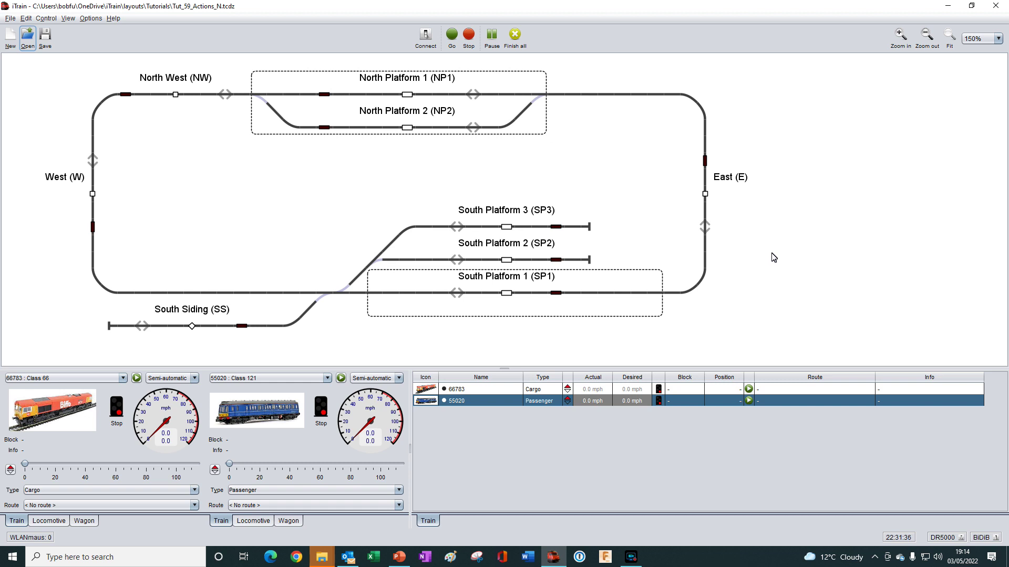
pyautogui.click(26, 17)
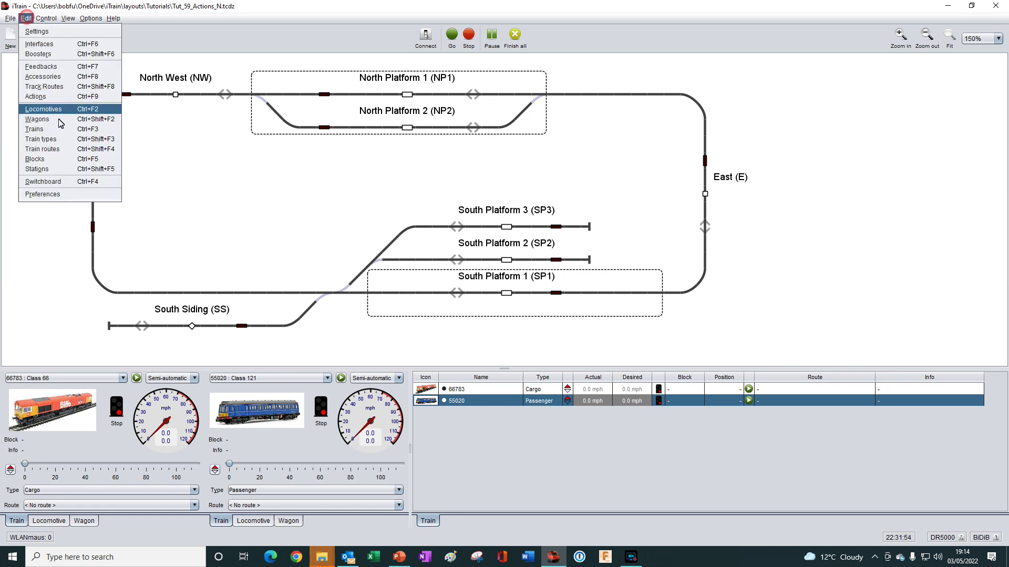
# In the switchboard editor, place an aspect element inside the loop near West and open its properties
pyautogui.click(58, 182)
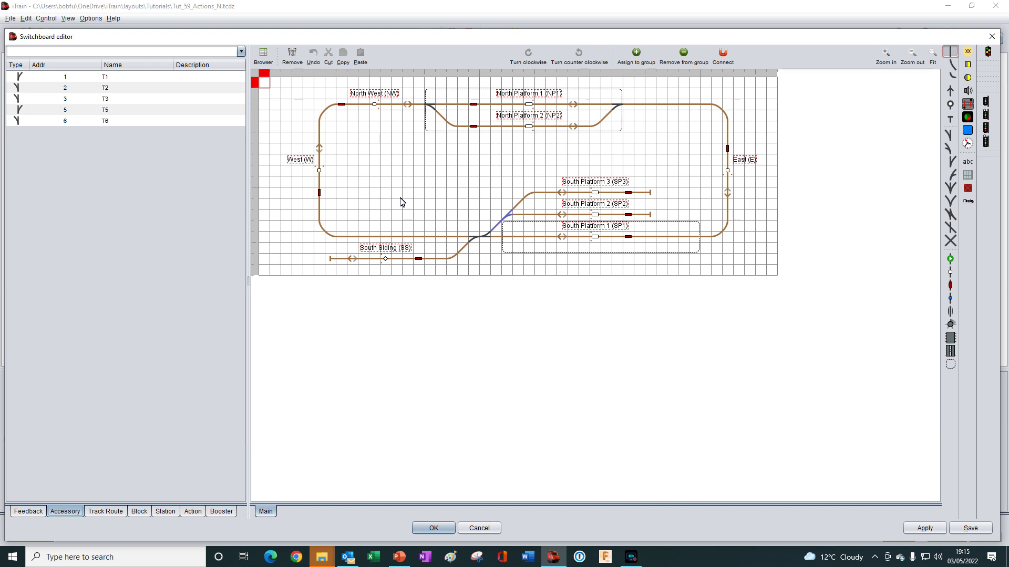
pyautogui.click(398, 171)
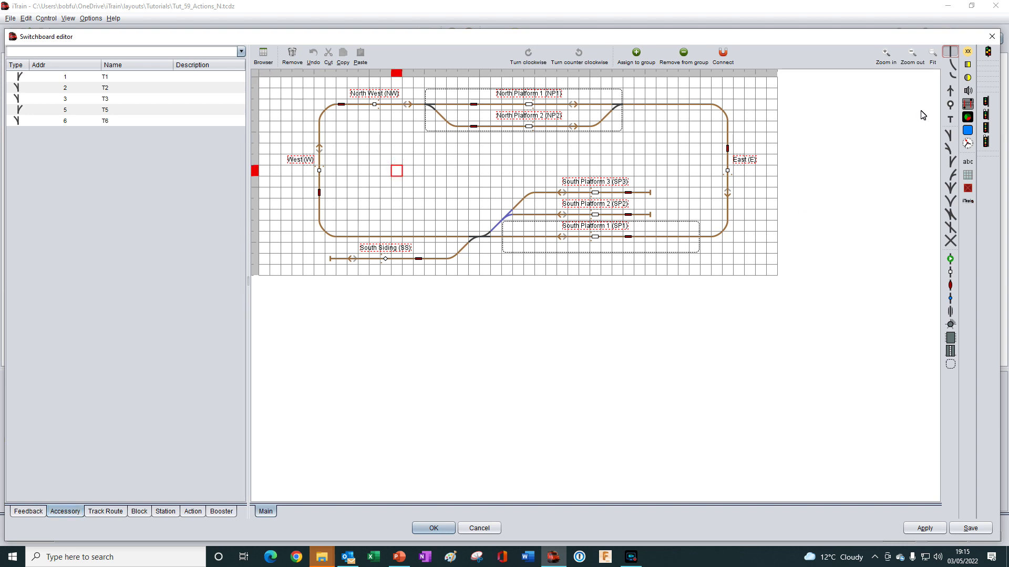
pyautogui.click(968, 52)
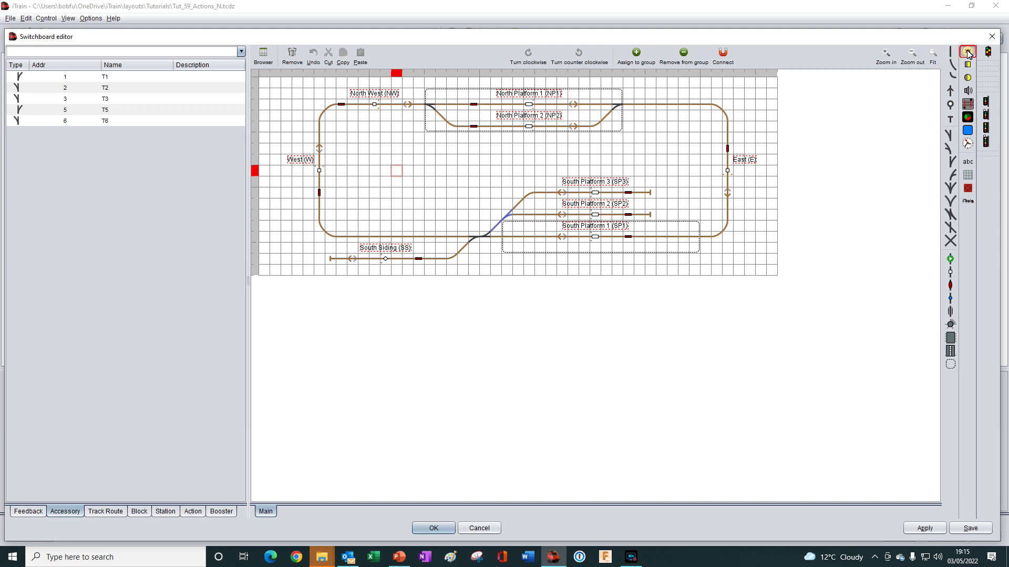
pyautogui.click(402, 177)
pyautogui.click(399, 174)
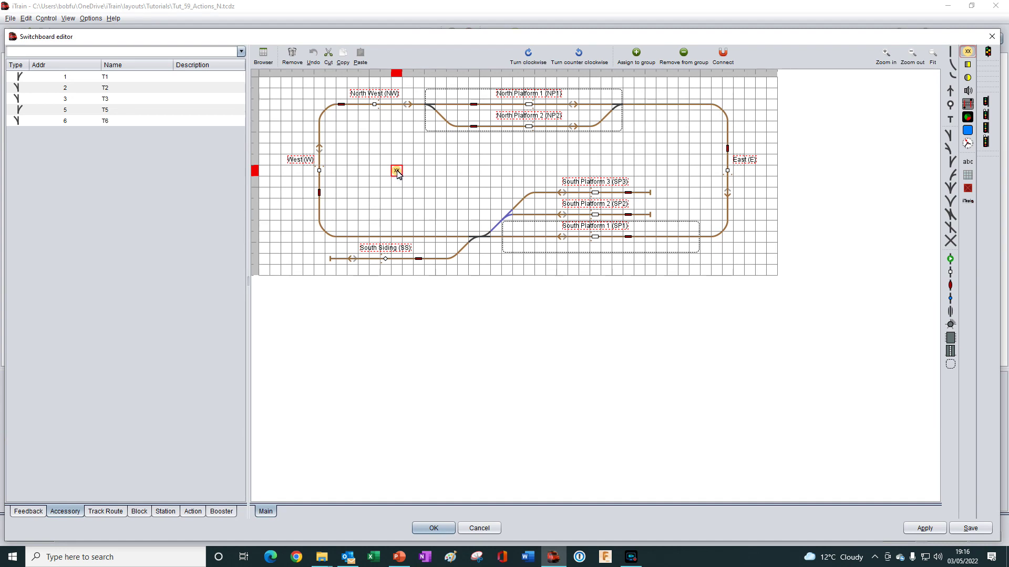
pyautogui.doubleClick(398, 174)
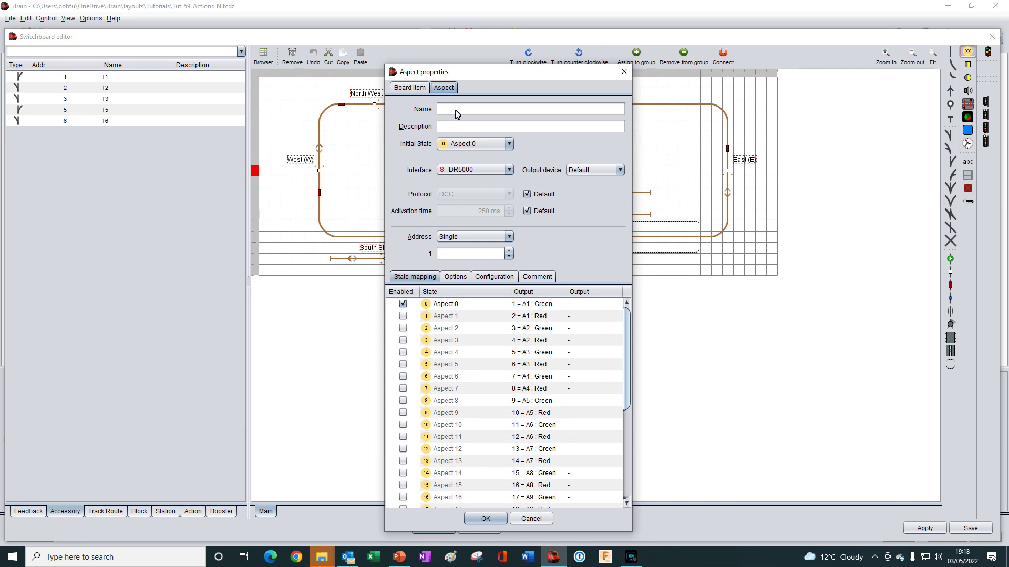
# Enter A01 as the new aspect's name in its properties dialog
pyautogui.click(448, 115)
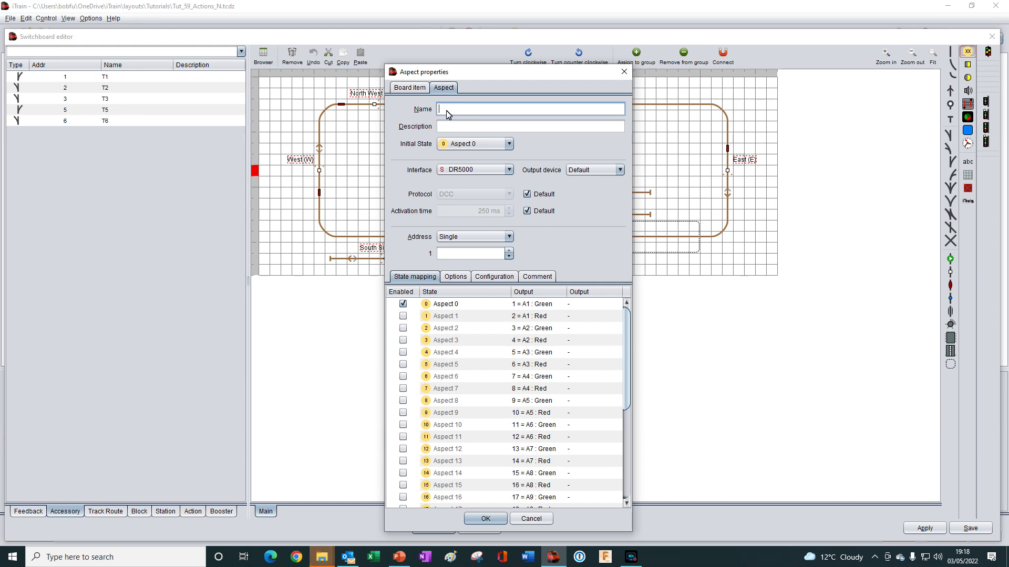
pyautogui.write('A01')
pyautogui.click(449, 130)
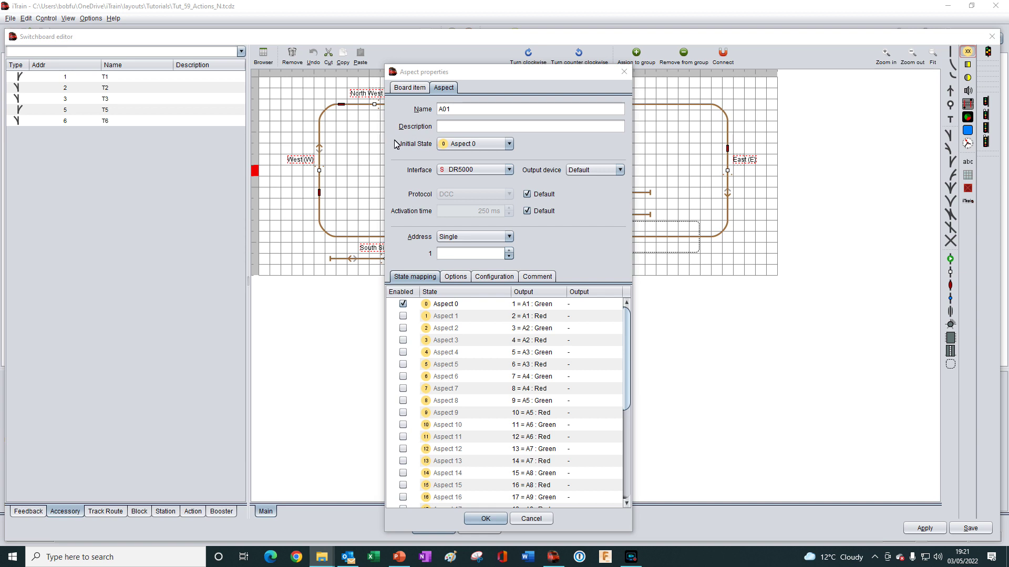
pyautogui.click(509, 145)
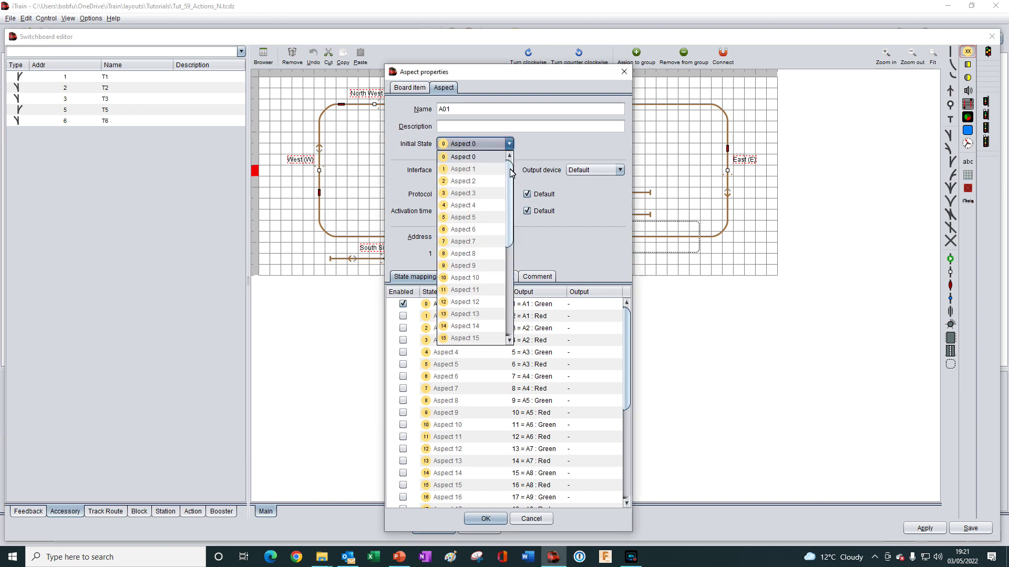
pyautogui.moveTo(513, 175)
pyautogui.mouseDown()
pyautogui.moveTo(527, 279)
pyautogui.moveTo(518, 155)
pyautogui.mouseUp()
pyautogui.click(523, 144)
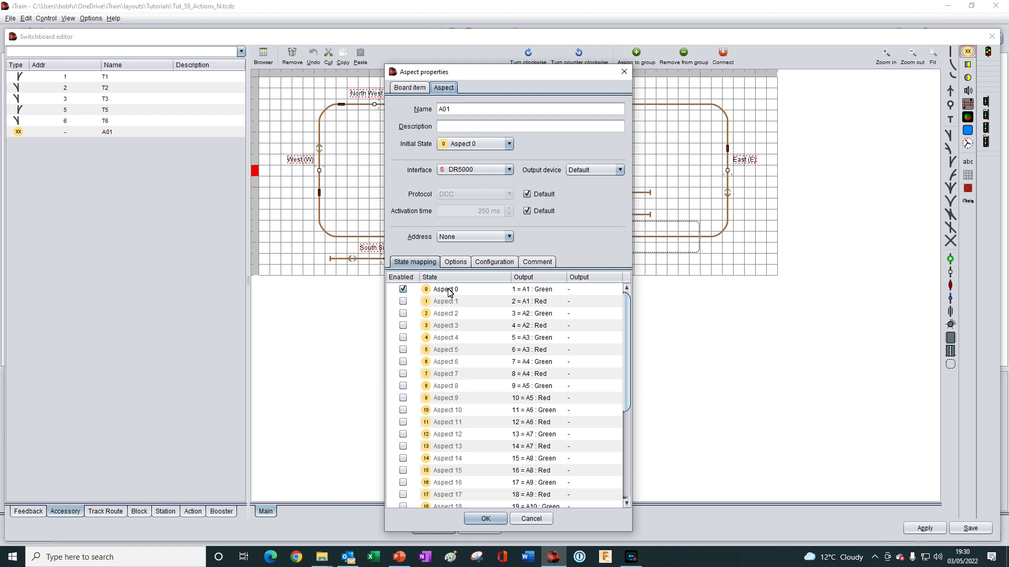
pyautogui.click(448, 290)
pyautogui.click(448, 289)
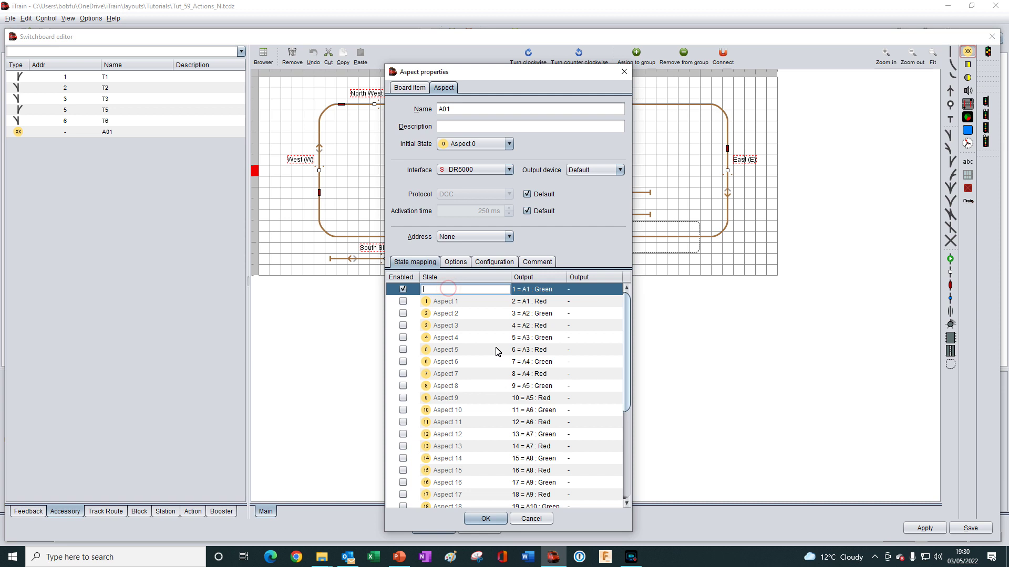
pyautogui.click(499, 303)
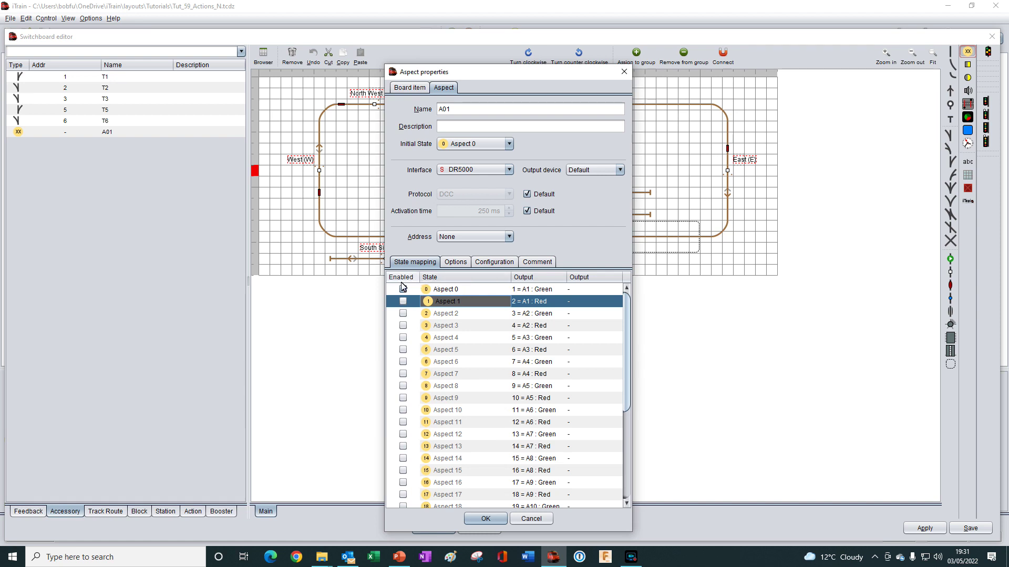
pyautogui.click(445, 292)
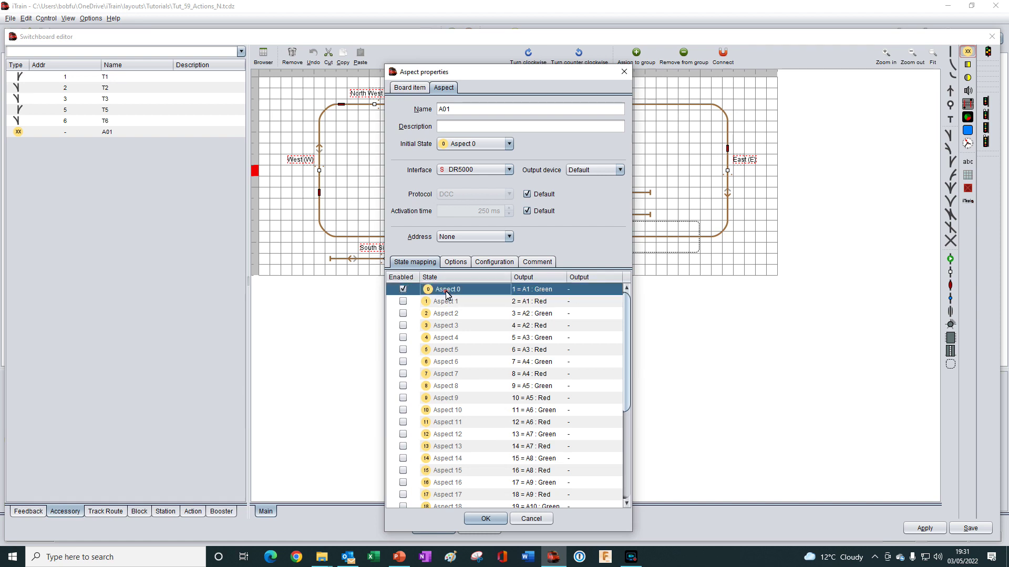
pyautogui.click(399, 288)
# Confirm A01, apply and save the switchboard, and return to the main layout
pyautogui.click(482, 519)
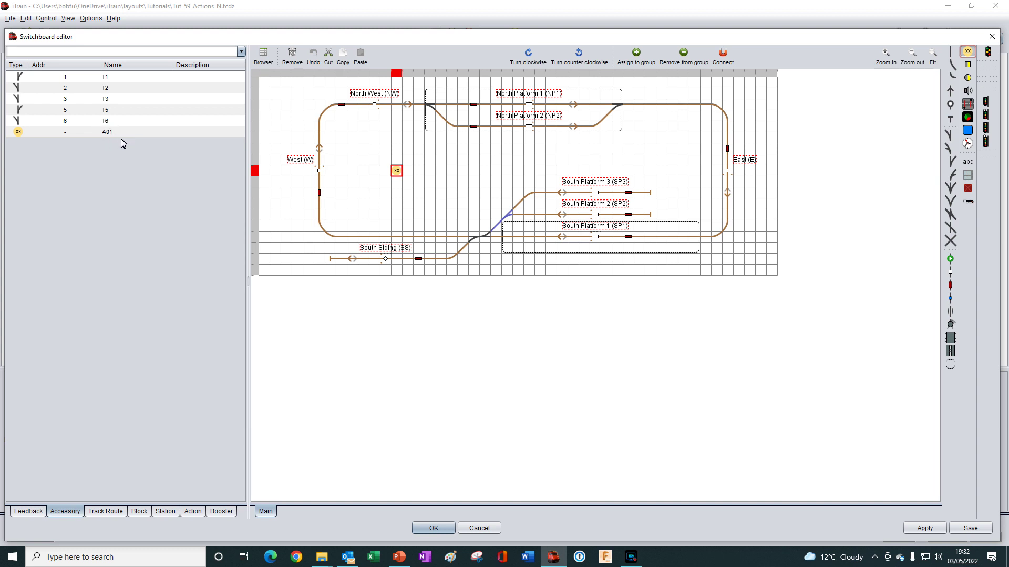
pyautogui.click(926, 528)
pyautogui.click(976, 529)
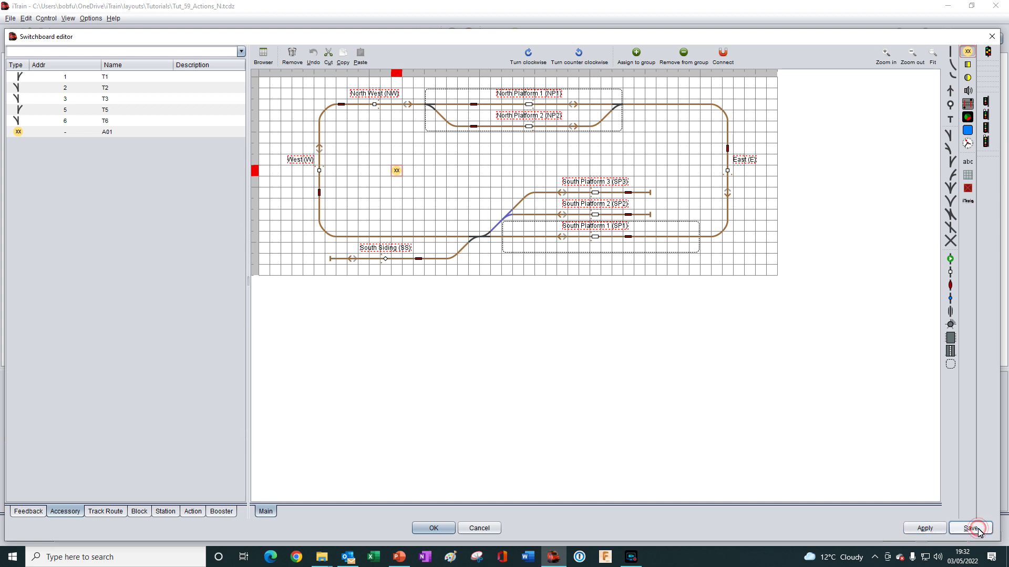
pyautogui.click(434, 529)
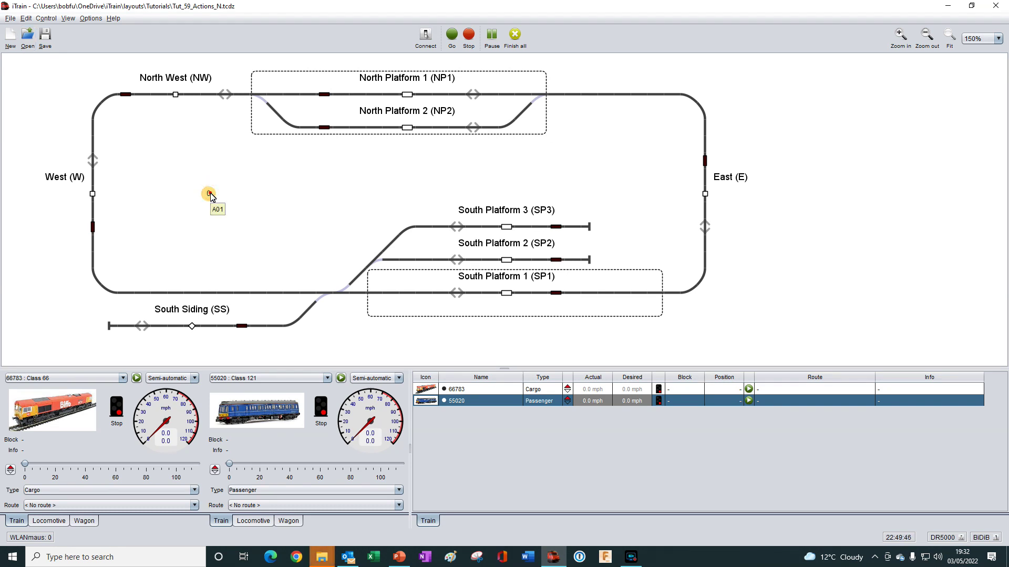
pyautogui.click(209, 194)
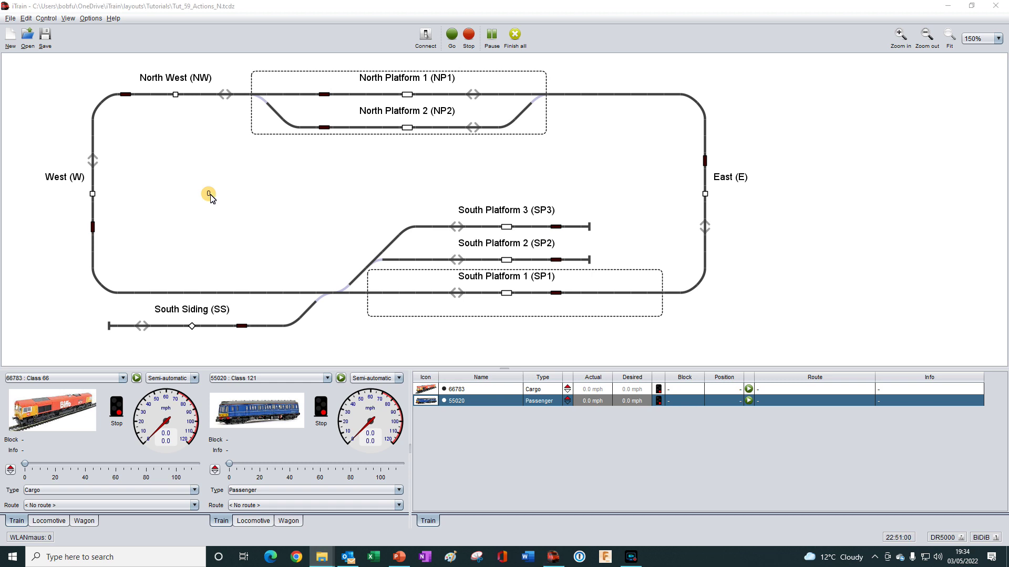
# In A01's properties, tick Aspects 1, 2, 5 and 7 under State mapping and confirm
pyautogui.rightClick(210, 196)
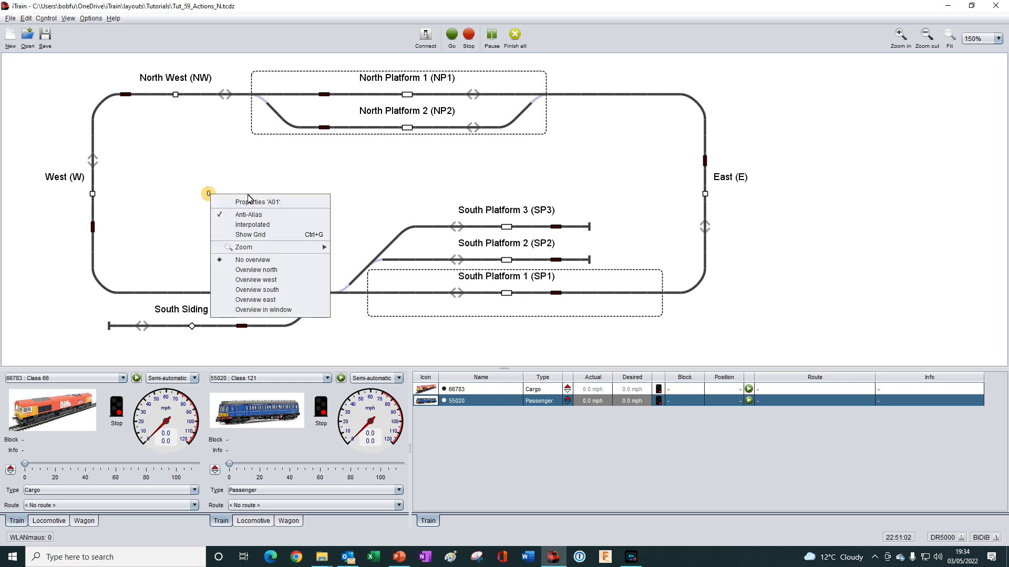
pyautogui.click(252, 202)
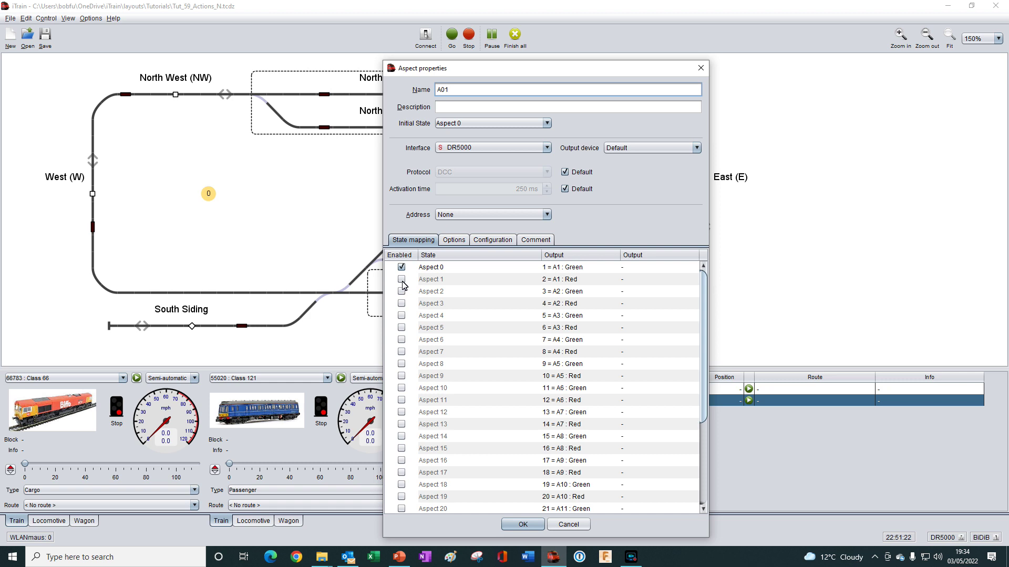
pyautogui.click(401, 279)
pyautogui.click(402, 291)
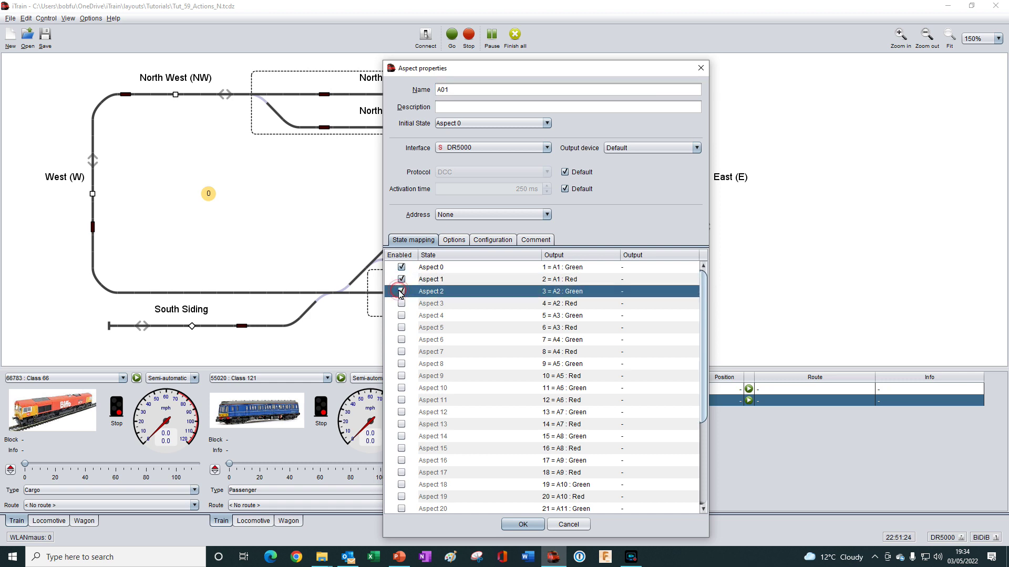
pyautogui.click(401, 327)
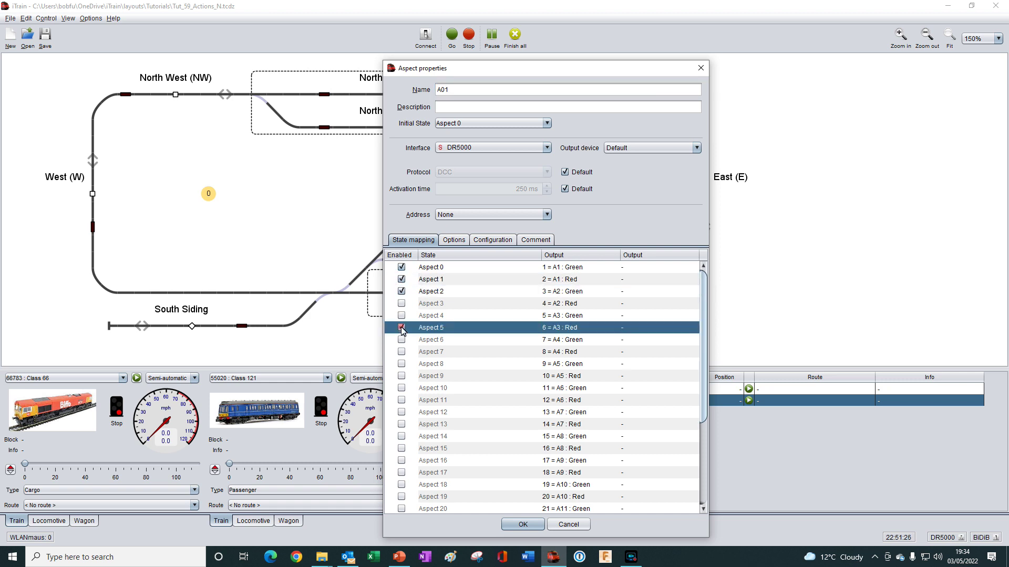
pyautogui.click(401, 351)
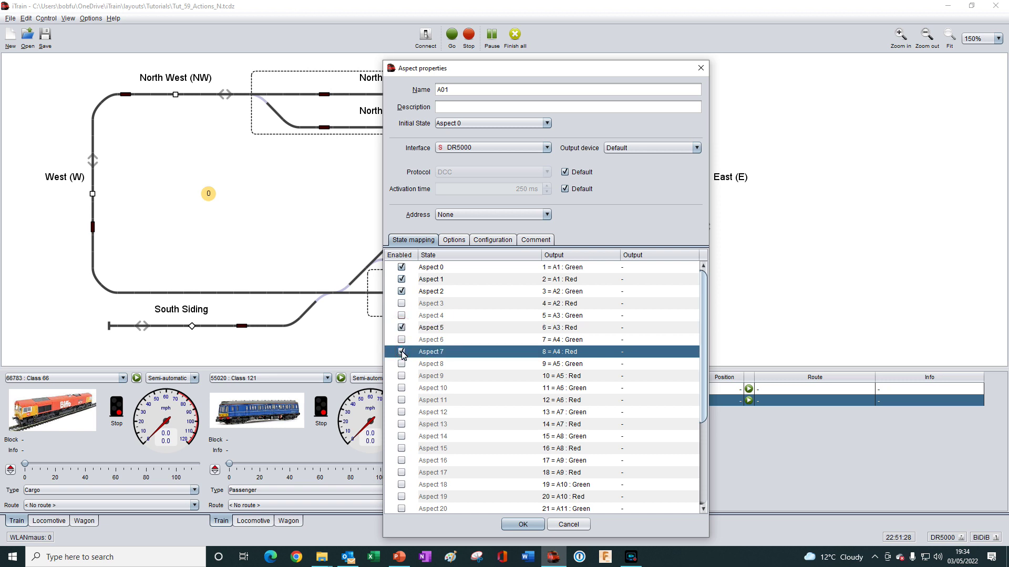
pyautogui.click(522, 524)
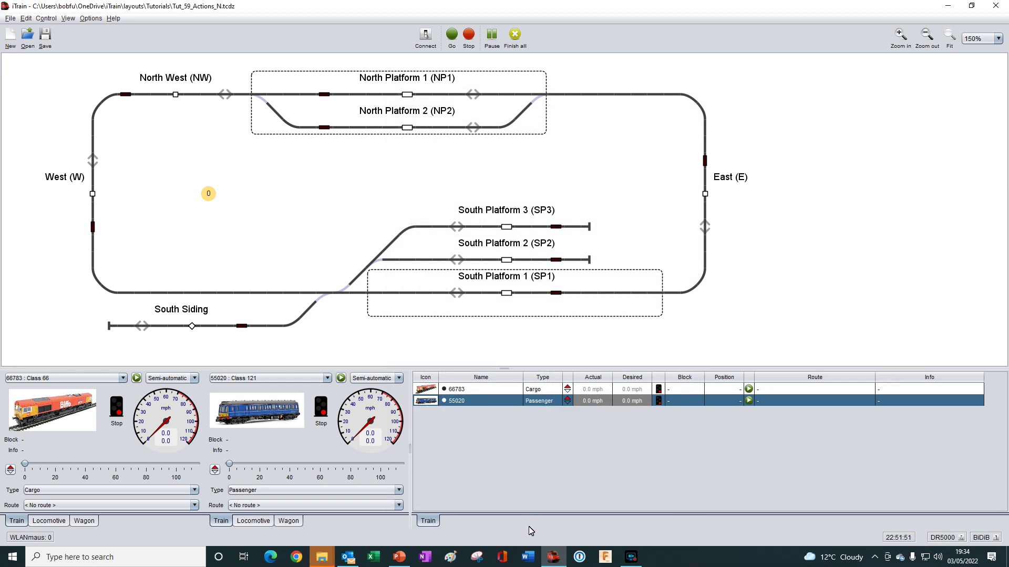
pyautogui.click(213, 200)
pyautogui.click(213, 200)
pyautogui.tripleClick(213, 200)
pyautogui.click(214, 200)
pyautogui.click(213, 200)
pyautogui.tripleClick(214, 201)
pyautogui.click(214, 201)
pyautogui.click(213, 200)
pyautogui.doubleClick(213, 201)
pyautogui.click(213, 200)
pyautogui.doubleClick(213, 200)
pyautogui.click(213, 200)
pyautogui.doubleClick(214, 200)
pyautogui.click(213, 200)
pyautogui.tripleClick(213, 200)
pyautogui.tripleClick(213, 200)
pyautogui.doubleClick(214, 200)
pyautogui.click(213, 200)
pyautogui.click(214, 201)
# Pick state 5 for A01 from its state list, then step it onward back to 0
pyautogui.click(213, 200)
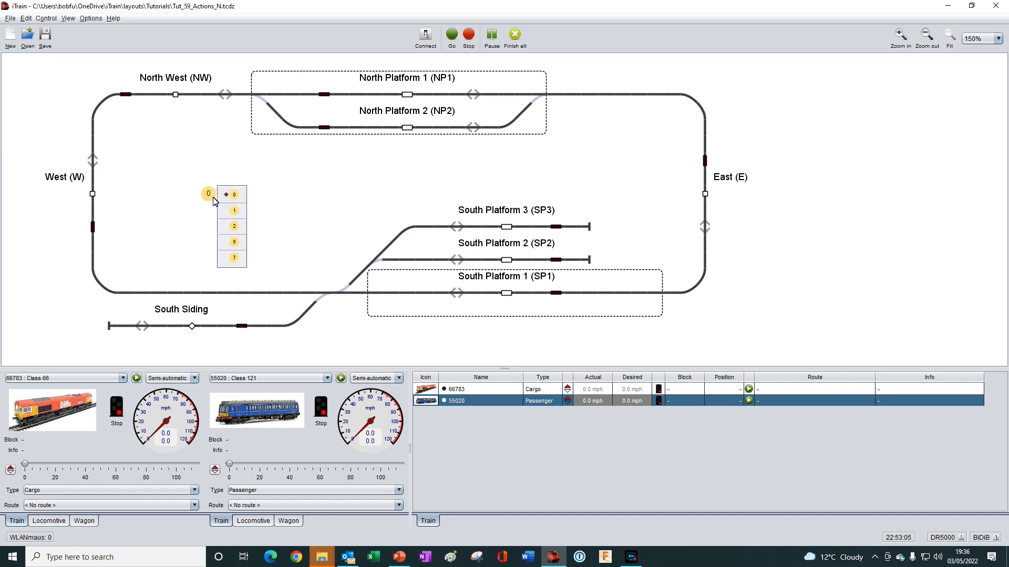
pyautogui.click(234, 243)
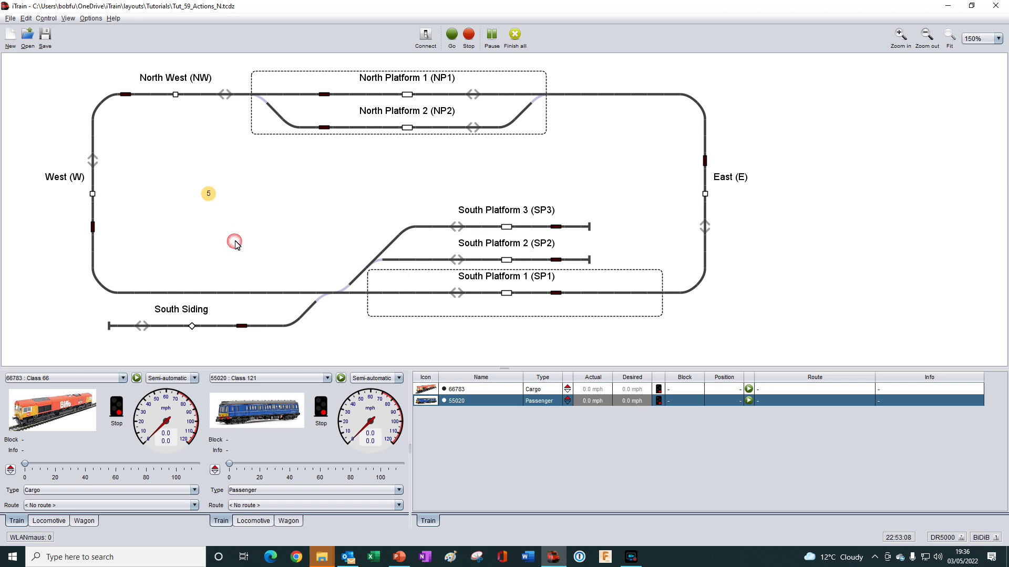
pyautogui.click(213, 199)
pyautogui.click(213, 198)
pyautogui.click(212, 197)
pyautogui.click(213, 197)
pyautogui.click(212, 197)
pyautogui.click(213, 197)
pyautogui.click(212, 196)
# In A01's state mapping, enable Aspect 3, disable Aspects 5 and 7, and confirm
pyautogui.rightClick(210, 194)
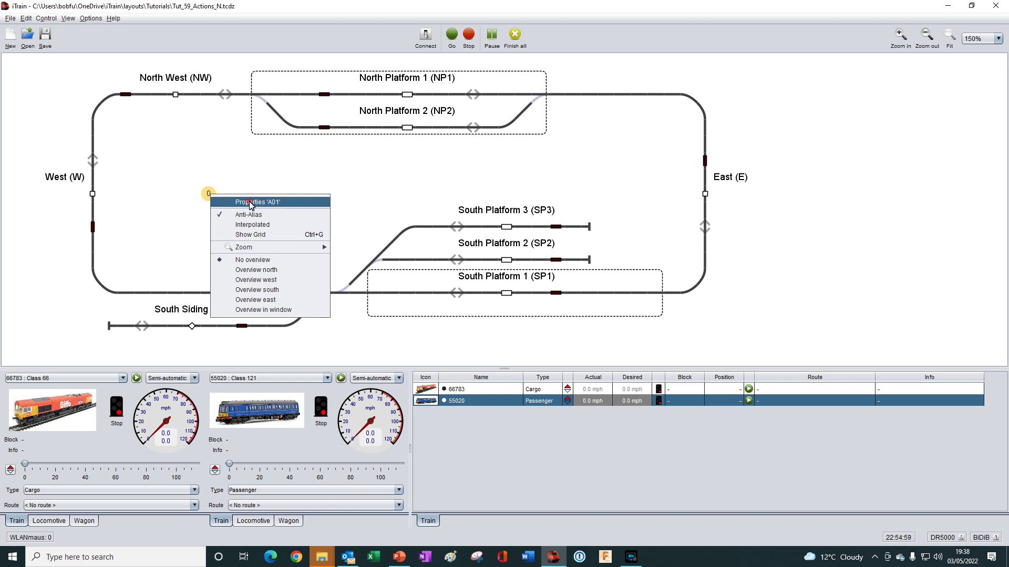
pyautogui.click(250, 203)
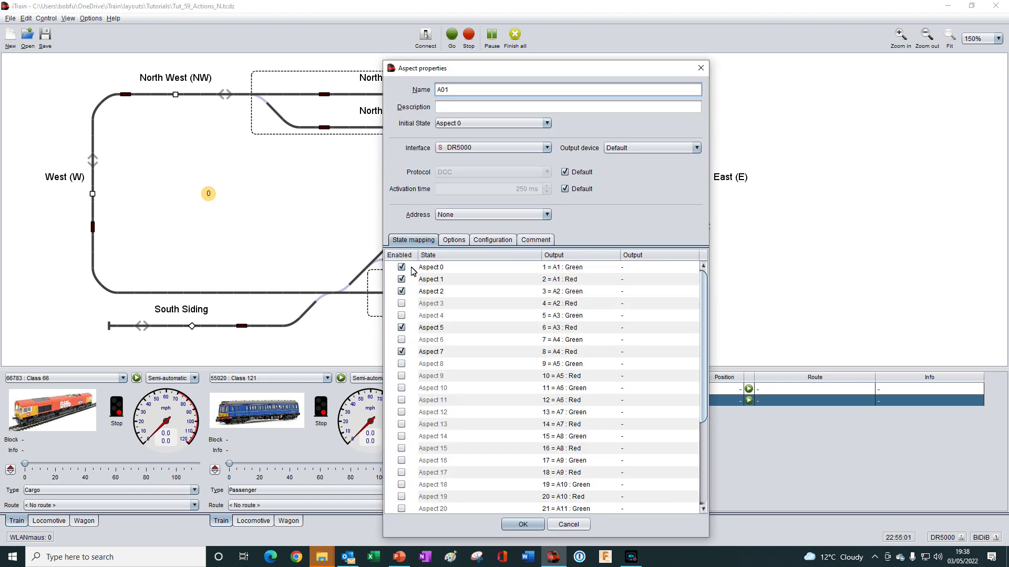
pyautogui.click(402, 304)
pyautogui.click(402, 328)
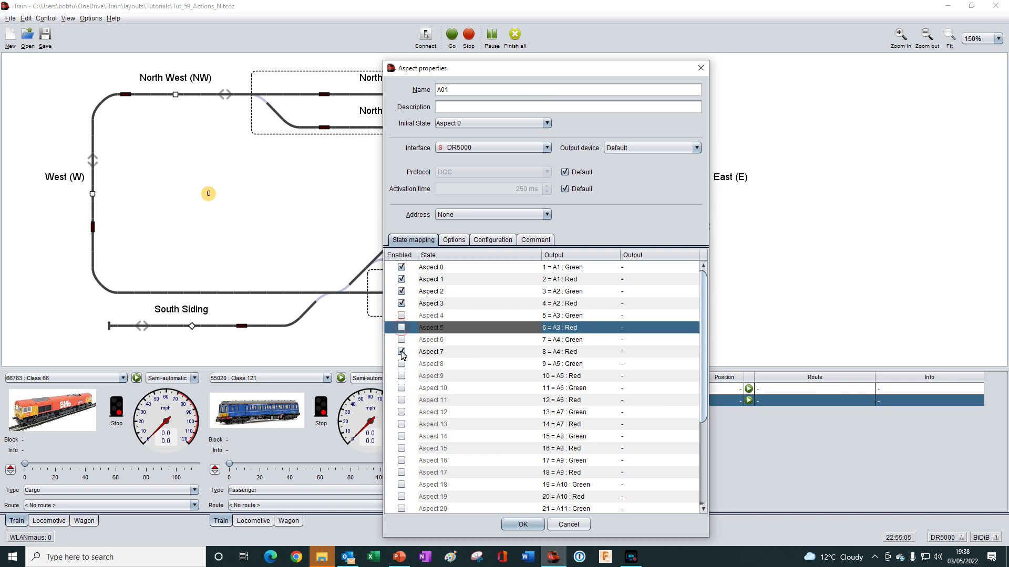
pyautogui.click(402, 352)
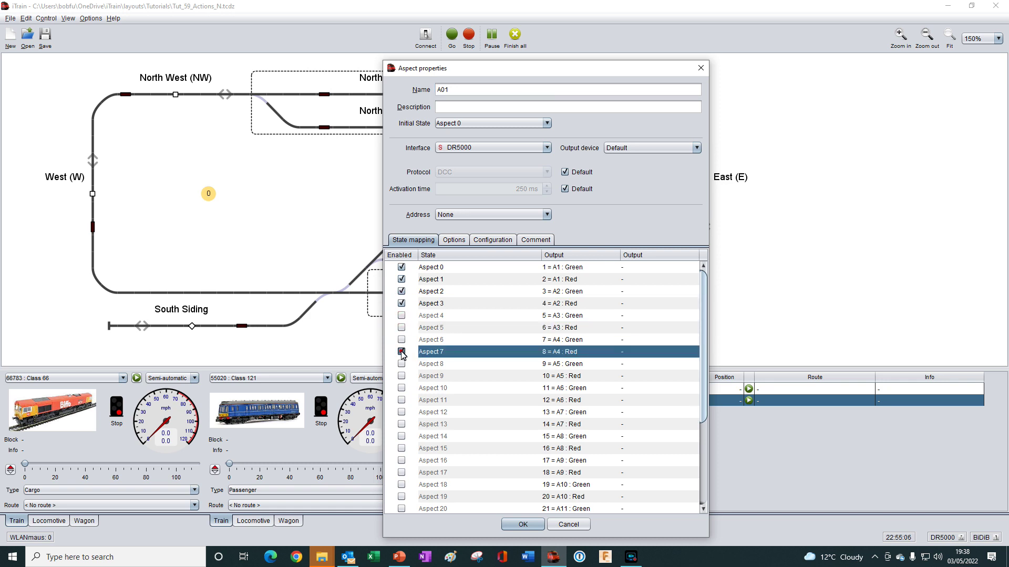
pyautogui.click(523, 525)
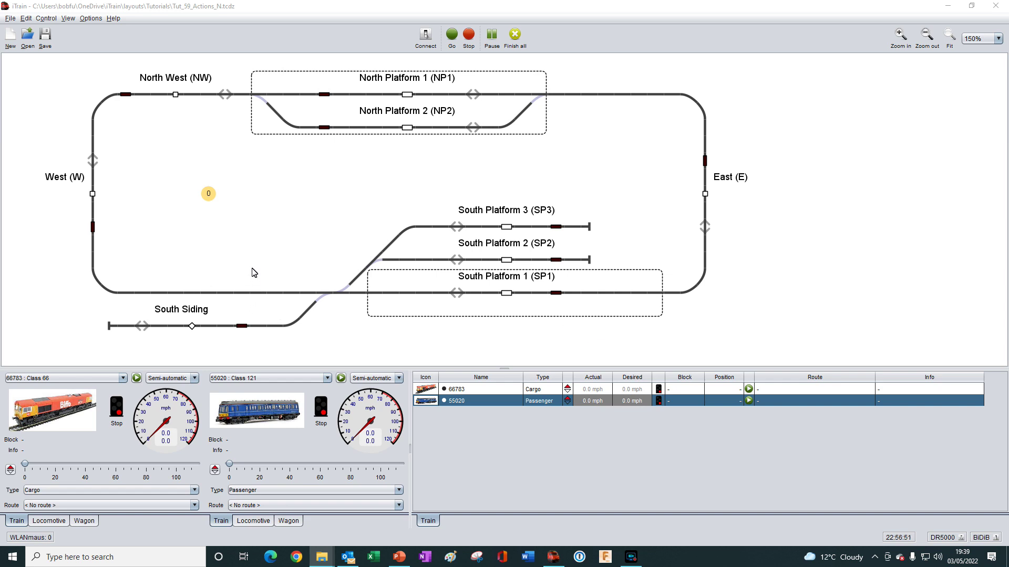
# Cycle A01 through states 1, 2 and 3, then wrap it round past 0 again
pyautogui.click(212, 198)
pyautogui.click(211, 198)
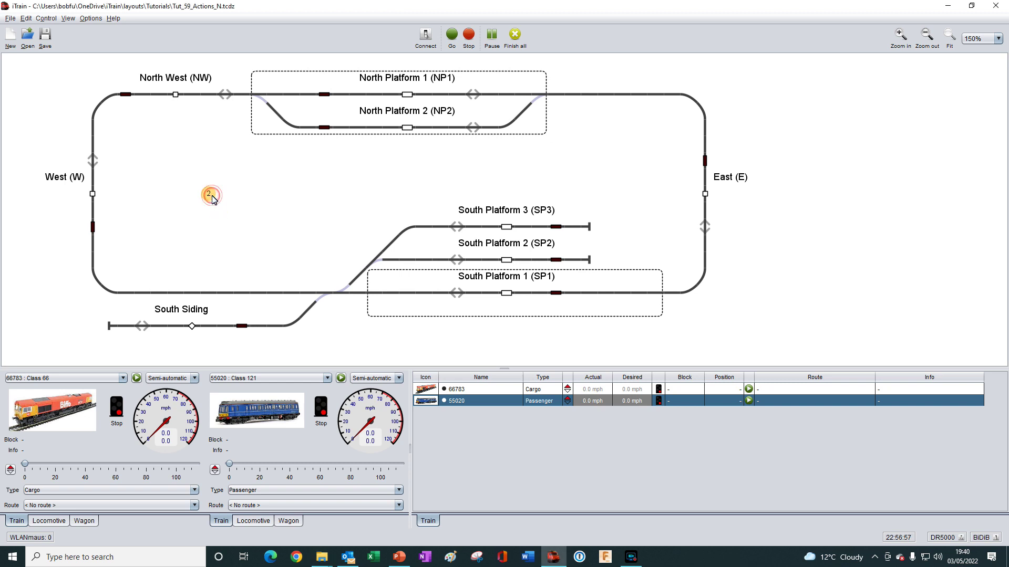
pyautogui.click(212, 198)
pyautogui.click(211, 199)
pyautogui.click(211, 198)
# Step A01 once more to its highest enabled state, 3
pyautogui.click(212, 198)
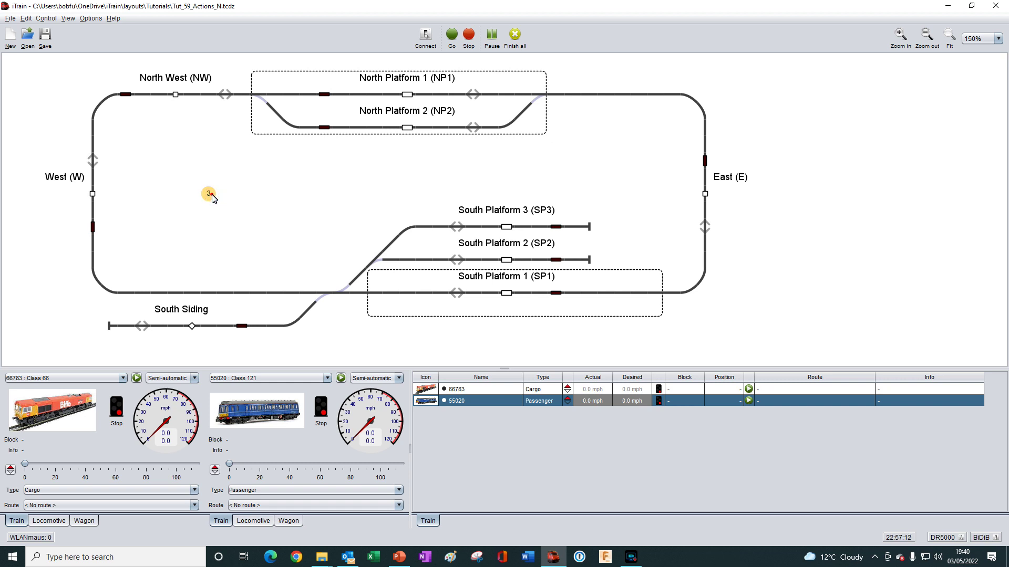